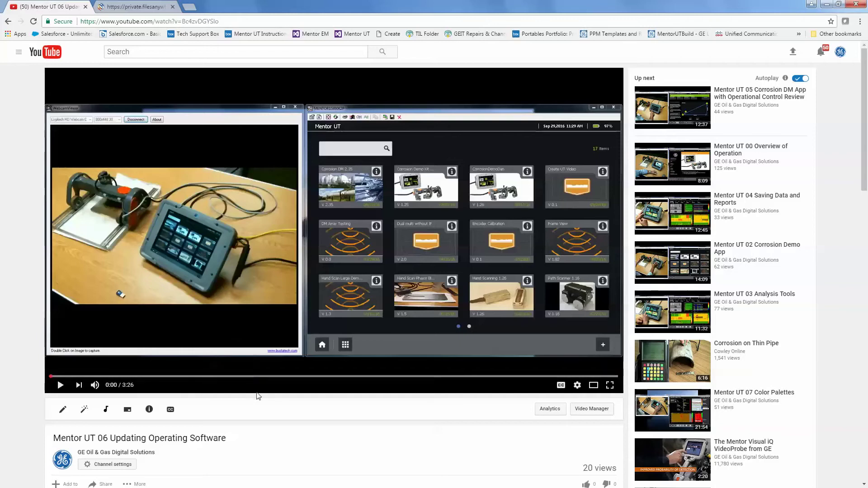
# - Scroll down to the Mentor UT video description, then switch to the FilesAnywhere FileShare Links tab
pyautogui.scroll(-3, 266, 391)
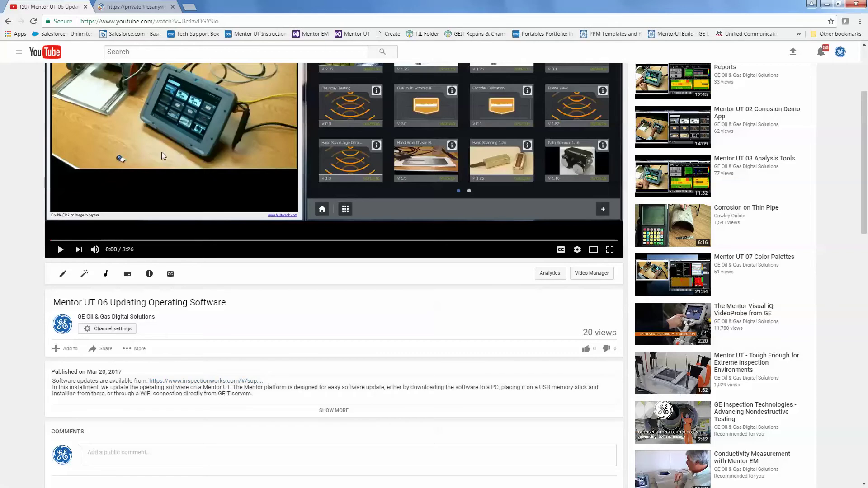
pyautogui.click(132, 9)
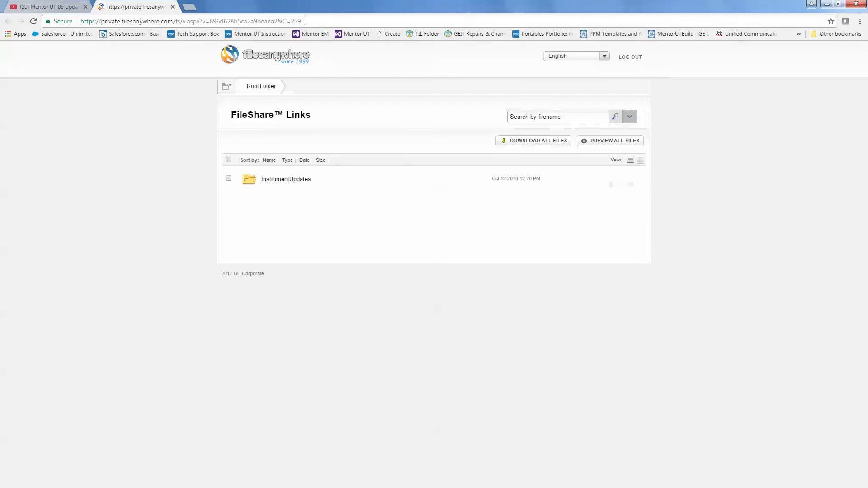
pyautogui.moveTo(305, 21); pyautogui.dragTo(78, 27)
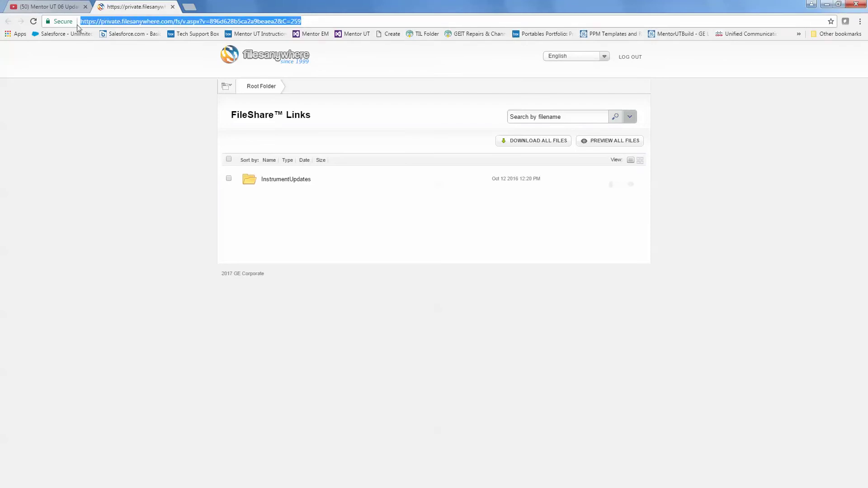
pyautogui.click(325, 21)
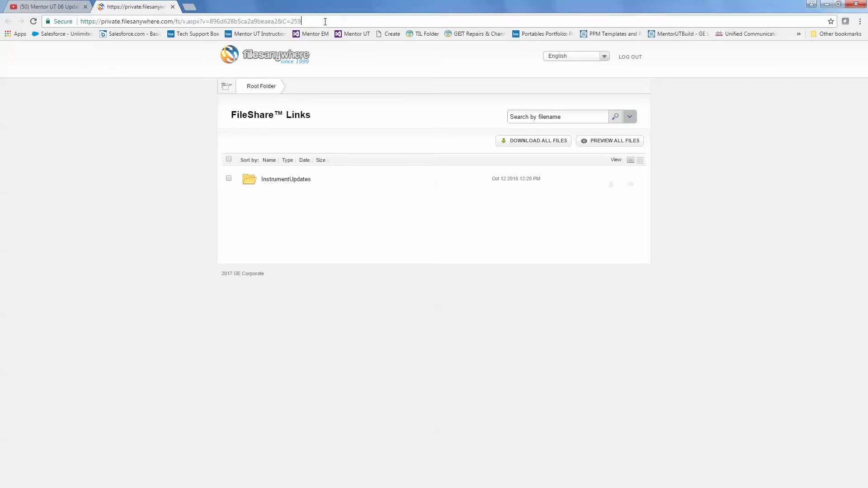
# - Open InstrumentUpdates to list its eight files, including Mentor EM Release Notes.pdf and UPDATE.GE
pyautogui.click(298, 181)
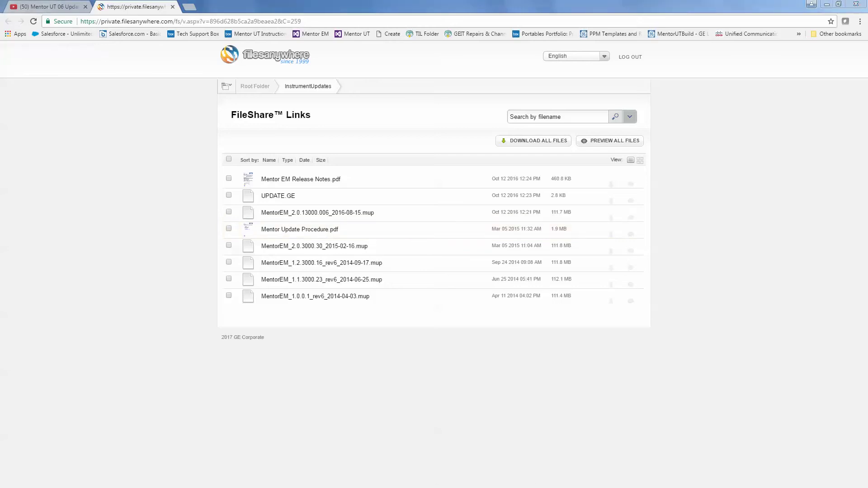
# - Read Mentor Update Procedure.pdf from page 1 to the page 3 Settings step, then close it
pyautogui.moveTo(432, 483); pyautogui.dragTo(392, 31)
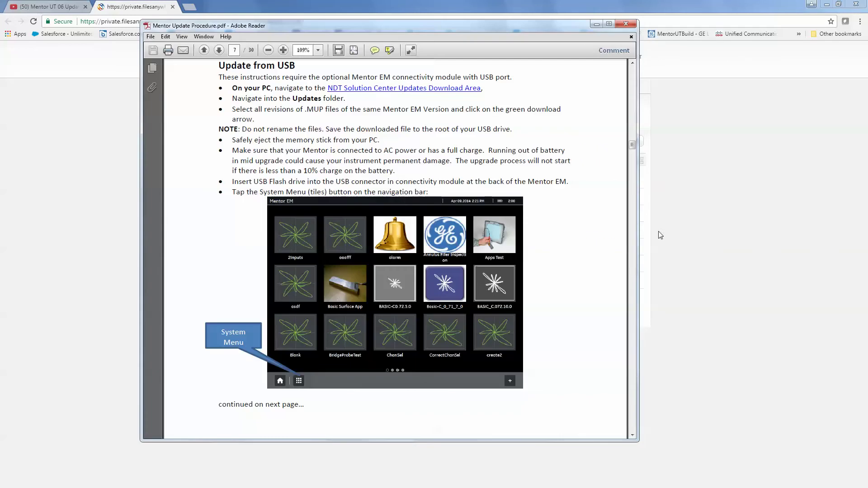
pyautogui.scroll(2, 633, 141)
pyautogui.moveTo(634, 142); pyautogui.dragTo(633, 68)
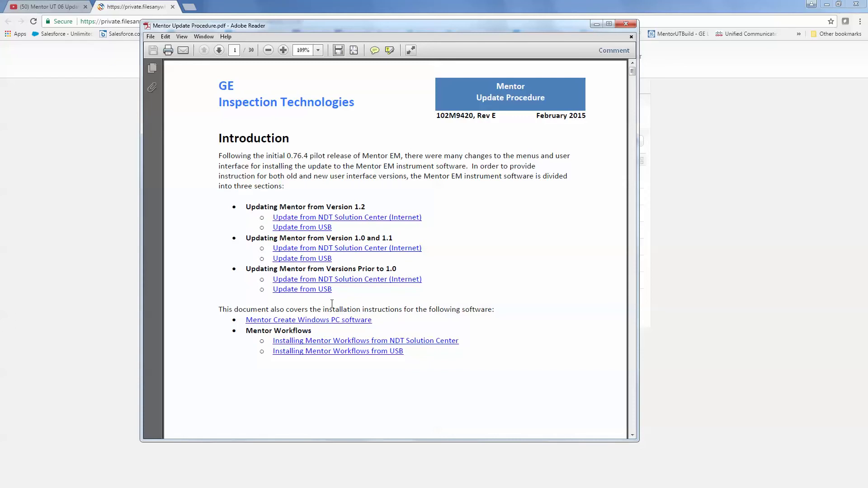
pyautogui.scroll(-5, 443, 281)
pyautogui.scroll(-10, 442, 281)
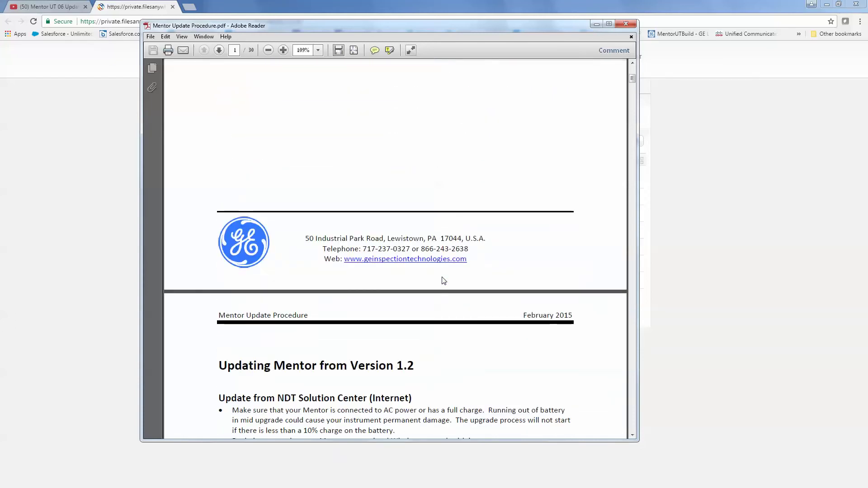
pyautogui.scroll(-10, 442, 280)
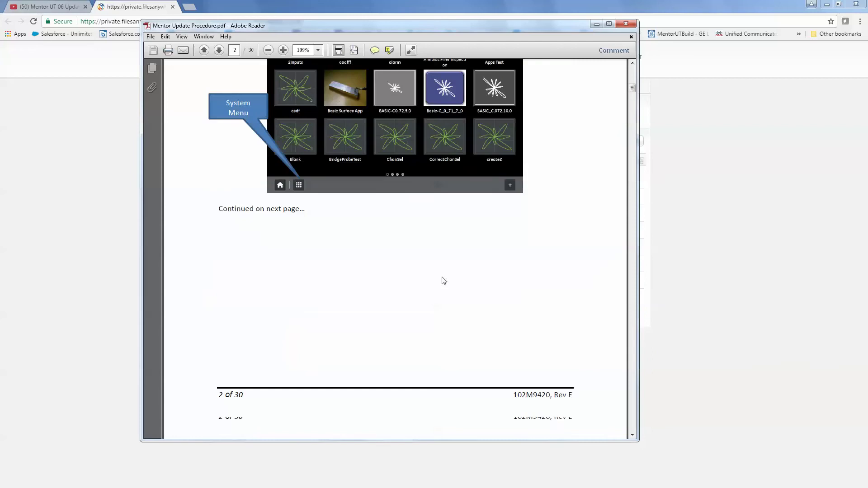
pyautogui.scroll(-3, 444, 280)
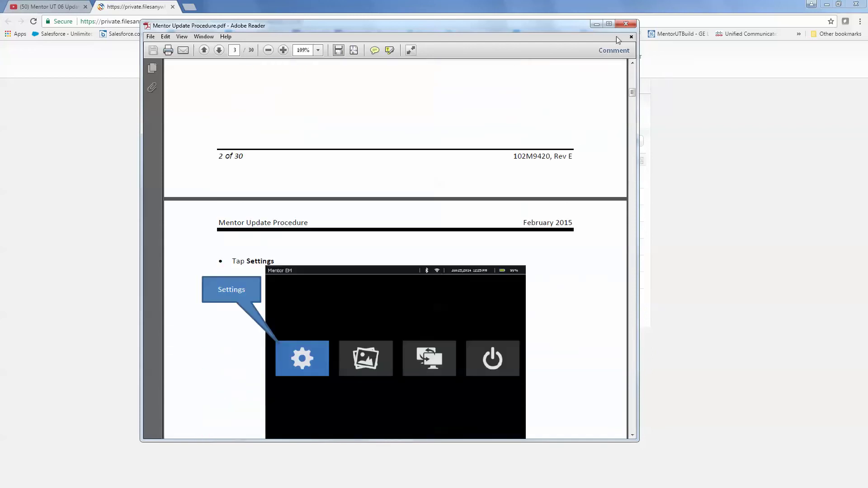
pyautogui.click(626, 24)
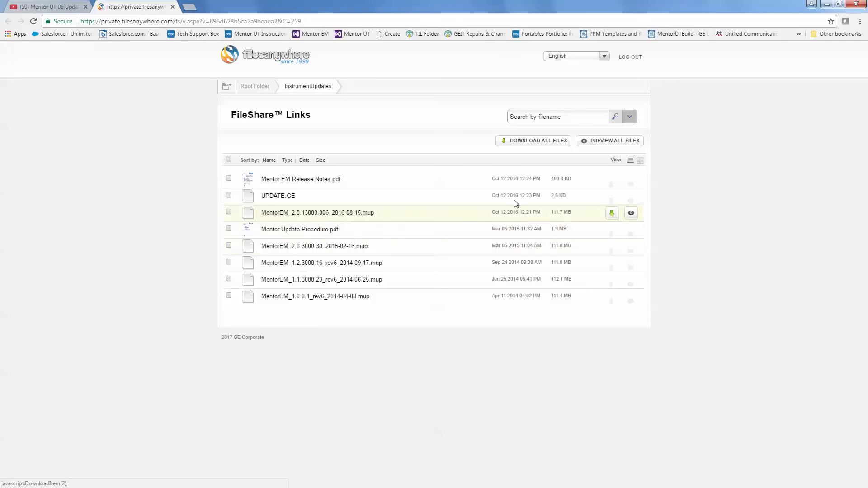
# - Download the 112 MB MentorEM_2.0.13000.006_2016-08-15.mup update from InstrumentUpdates
pyautogui.click(610, 214)
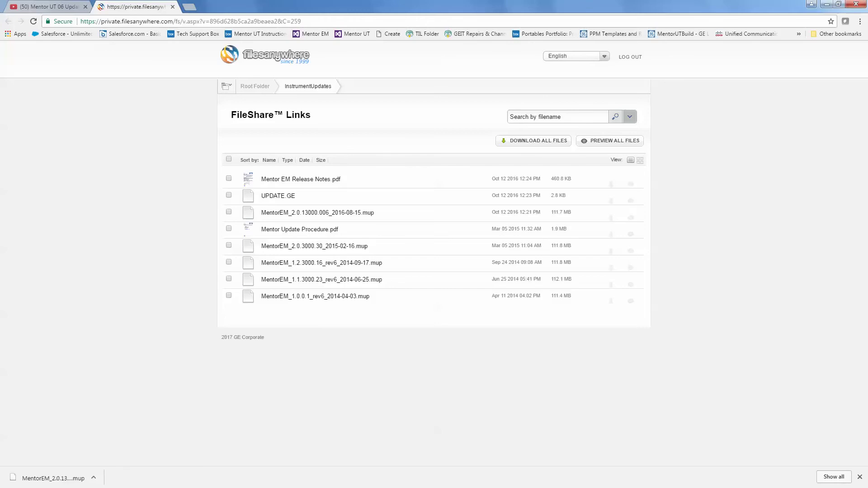
# - View the instrument's live camera feed, close WebcamViewer, and return to the Tech Support Role folder
pyautogui.hotkey('alt', 'Tab')
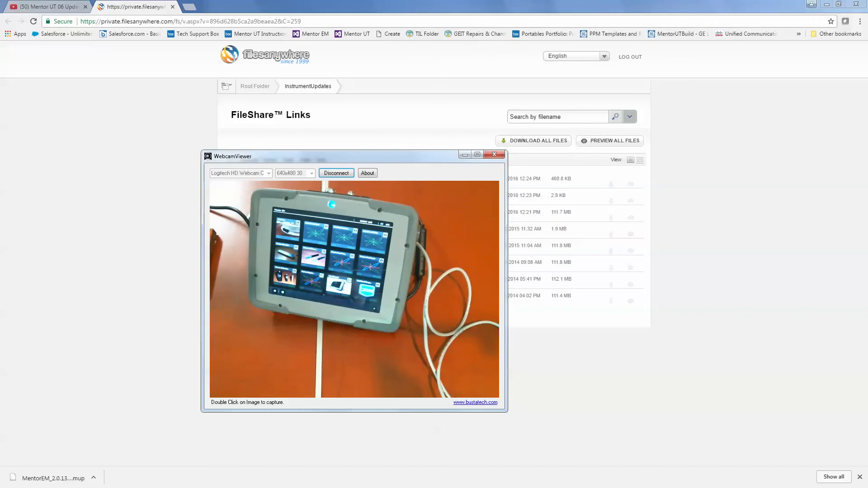
pyautogui.click(494, 154)
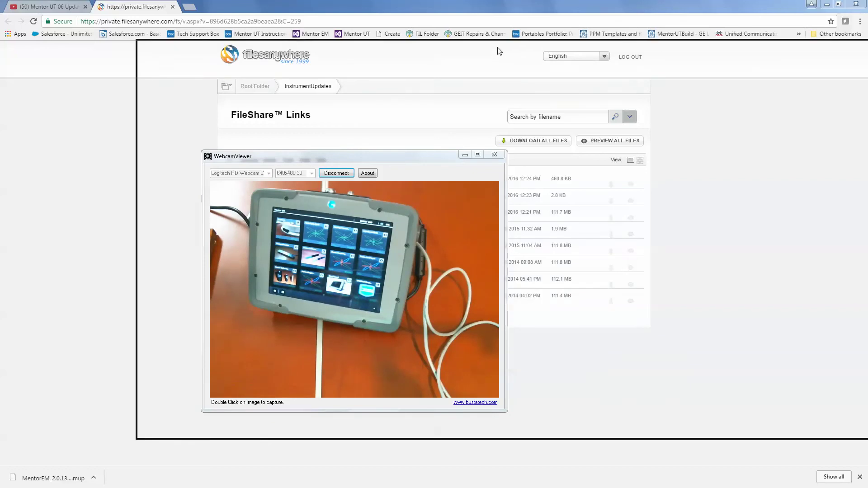
pyautogui.hotkey('alt', 'Tab')
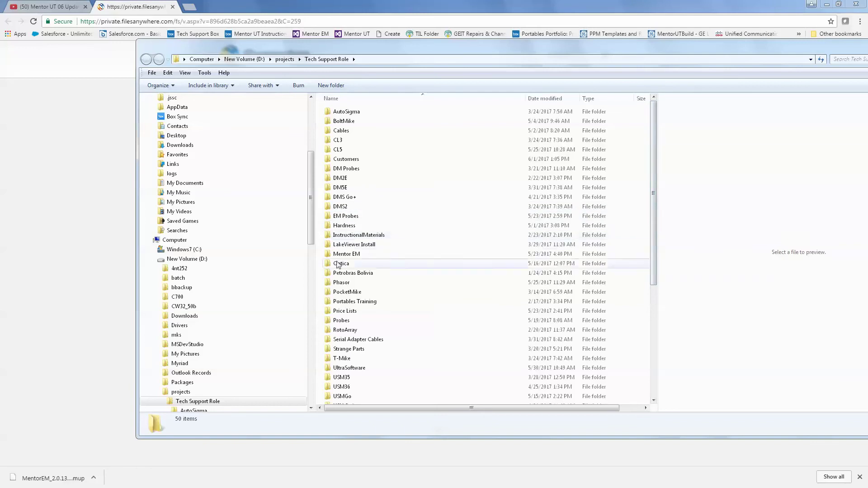
# - Display the HP V165W (G:) drive's contents in Windows Explorer
pyautogui.moveTo(310, 169); pyautogui.dragTo(307, 324)
pyautogui.click(193, 307)
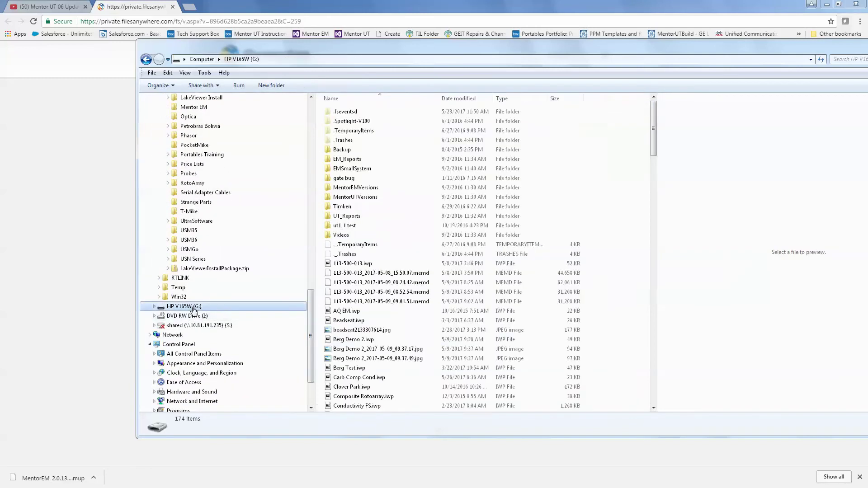
pyautogui.moveTo(653, 130); pyautogui.dragTo(636, 277)
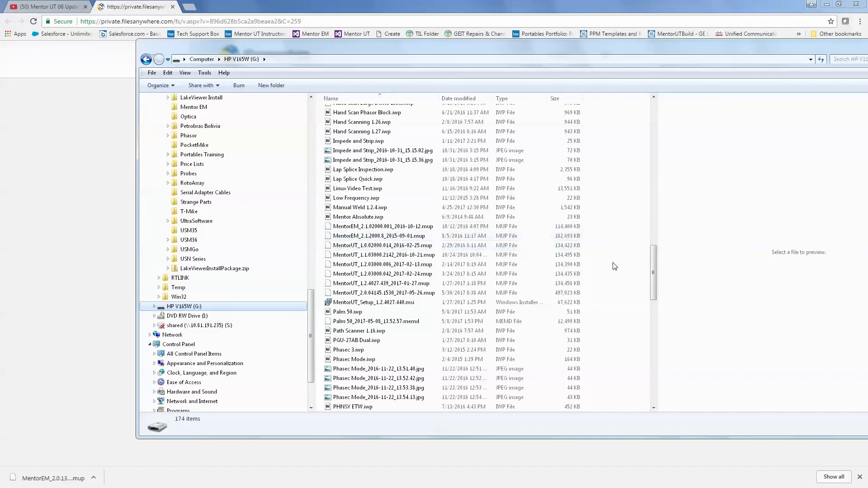
pyautogui.moveTo(653, 273); pyautogui.dragTo(639, 206)
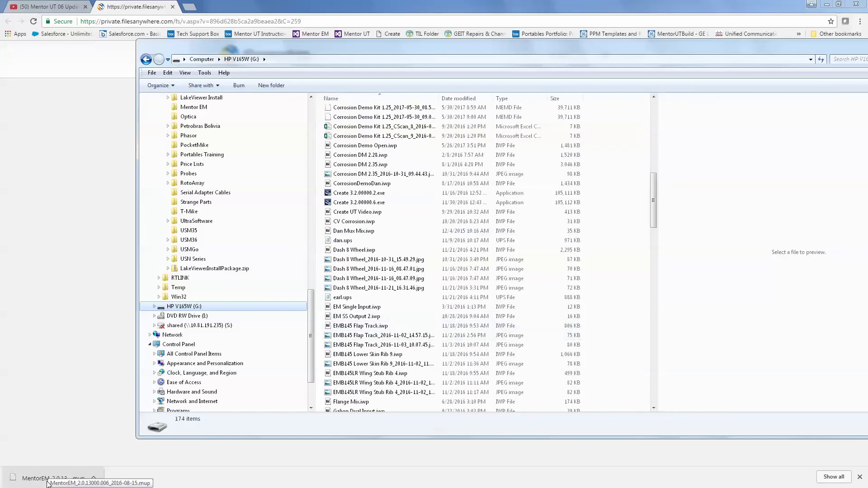
# - Restore Chrome and place it on the left, with Explorer on the right
pyautogui.click(838, 5)
pyautogui.moveTo(640, 39); pyautogui.dragTo(556, 38)
pyautogui.click(728, 72)
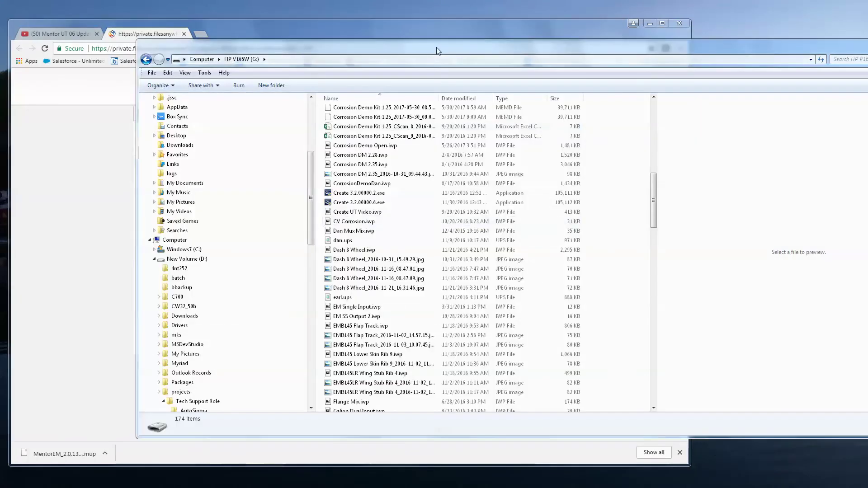
pyautogui.moveTo(437, 52); pyautogui.dragTo(779, 81)
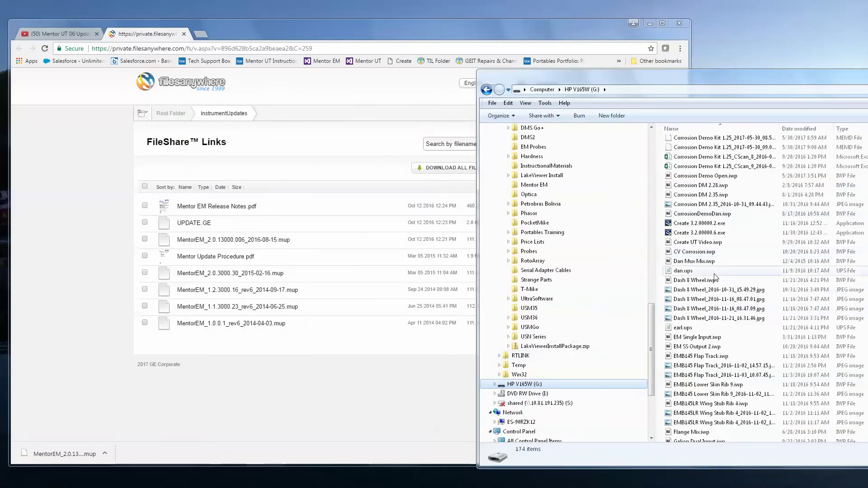
# - Expand the HP V165W (G:) drive's folders in the navigation tree
pyautogui.scroll(5, 725, 271)
pyautogui.scroll(-6, 651, 278)
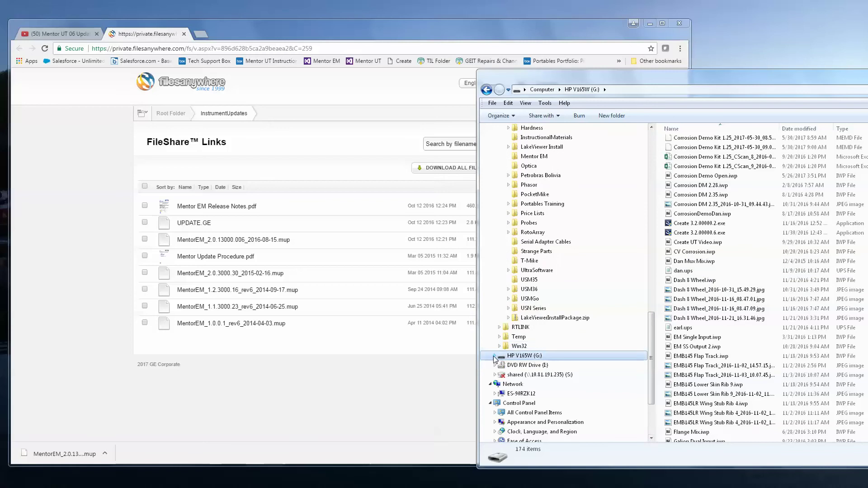
pyautogui.click(494, 356)
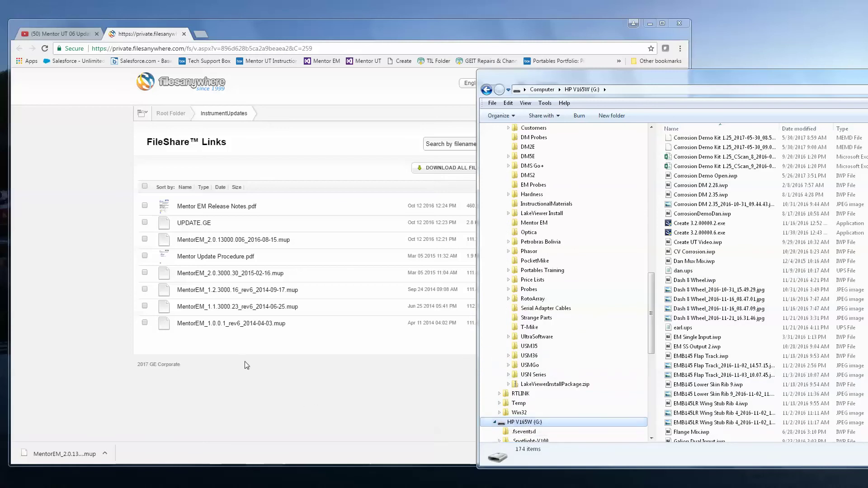
# - Drag MentorEM_2.0.13000.006_2016-08-15.mup from Chrome's download bar into the root of G:
pyautogui.moveTo(64, 454); pyautogui.dragTo(761, 265)
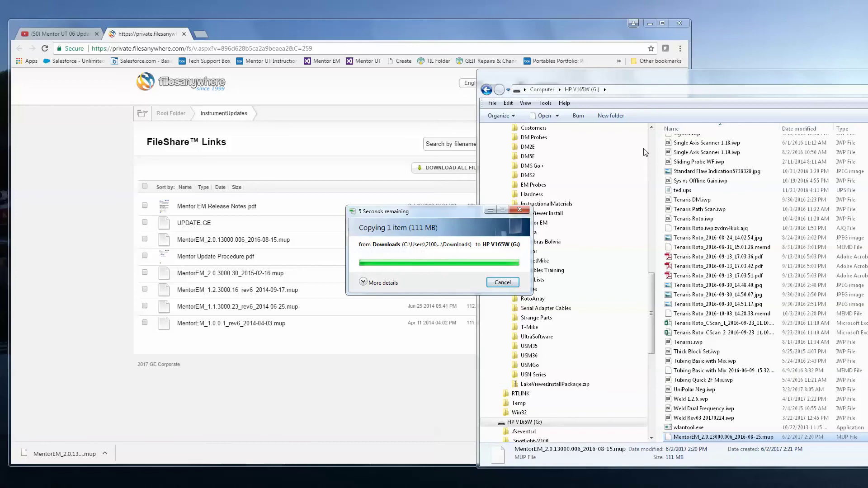
# - Eject HP V165W (G:) from the Explorer navigation pane
pyautogui.moveTo(658, 80); pyautogui.dragTo(360, 49)
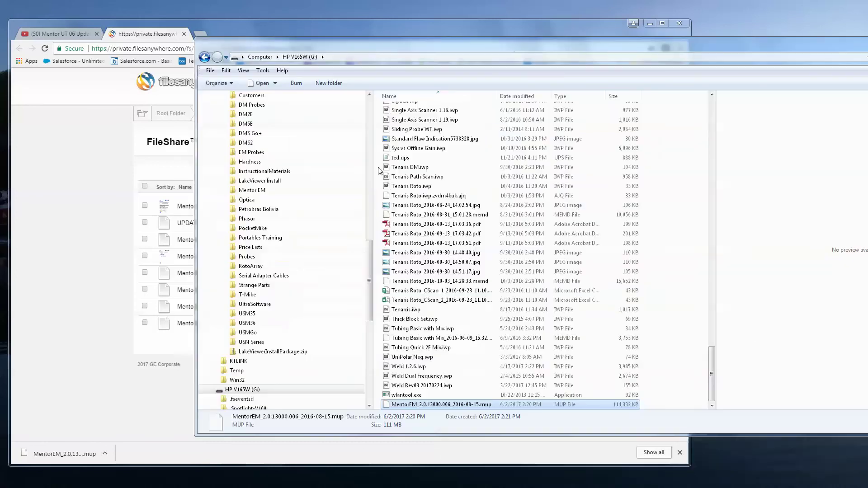
pyautogui.rightClick(250, 395)
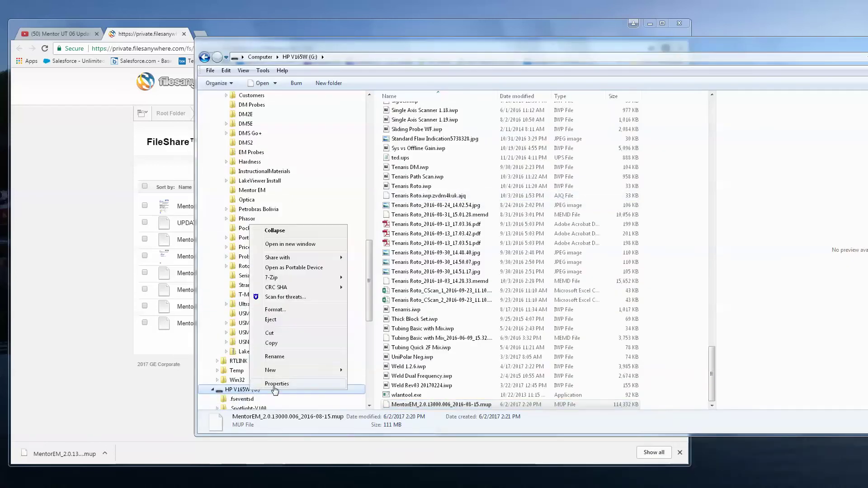
pyautogui.click(315, 321)
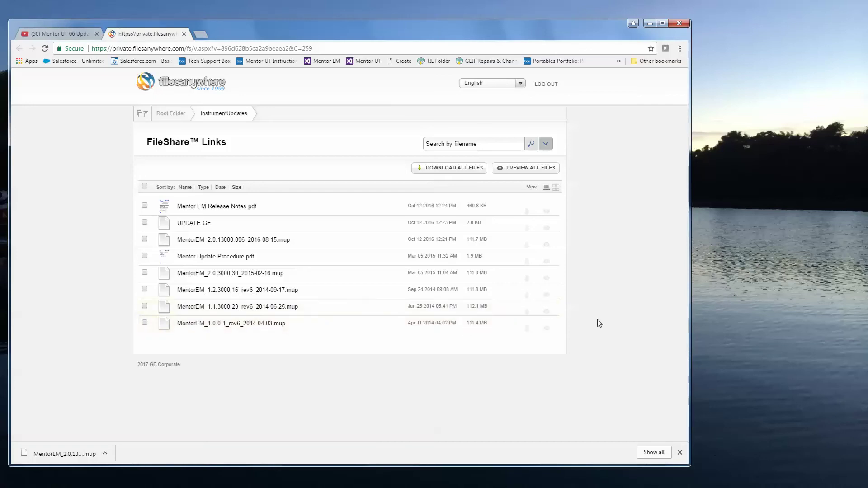
# - Bring up WebcamViewer's live instrument feed and move it to the top-left corner
pyautogui.hotkey('alt', 'Tab')
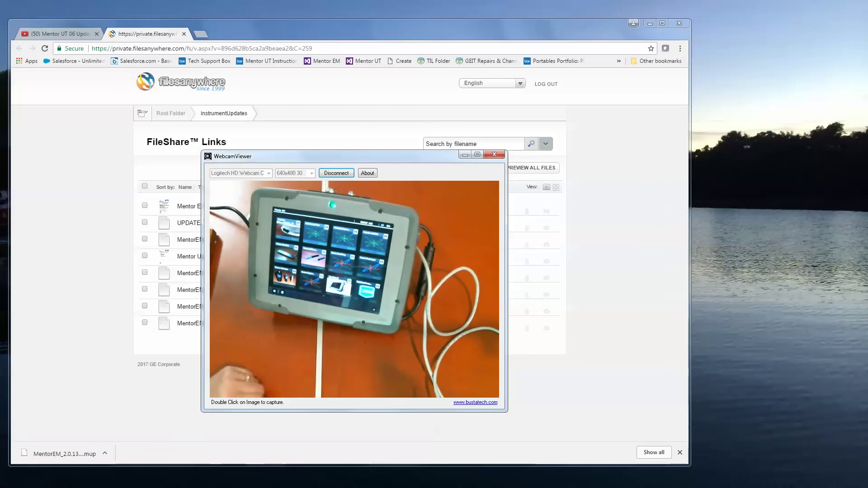
pyautogui.moveTo(361, 162); pyautogui.dragTo(175, 113)
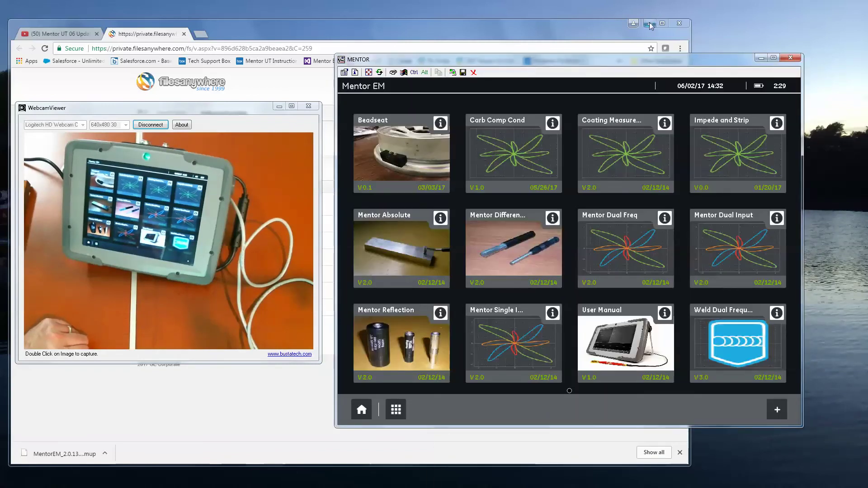
# - Open the MENTOR remote screen window beside the camera feed
pyautogui.click(650, 23)
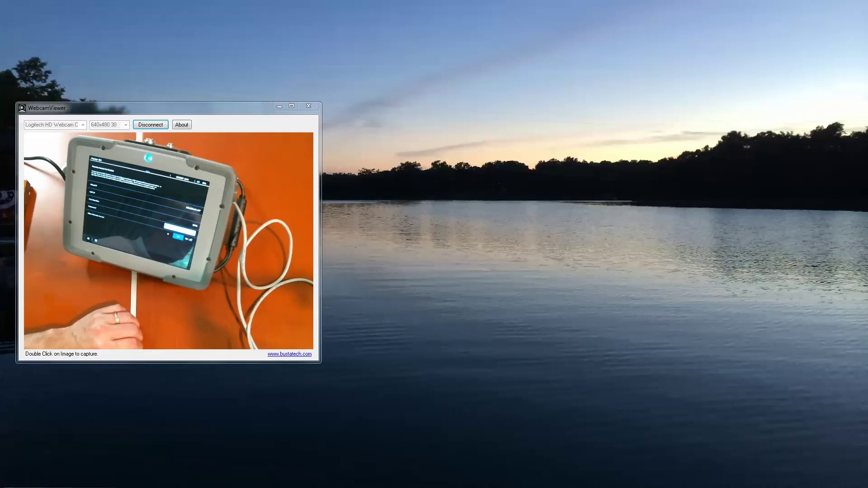
# - Move the MENTOR remote window left to view Version Information showing software 2.0.13000.006
pyautogui.moveTo(581, 69); pyautogui.dragTo(568, 71)
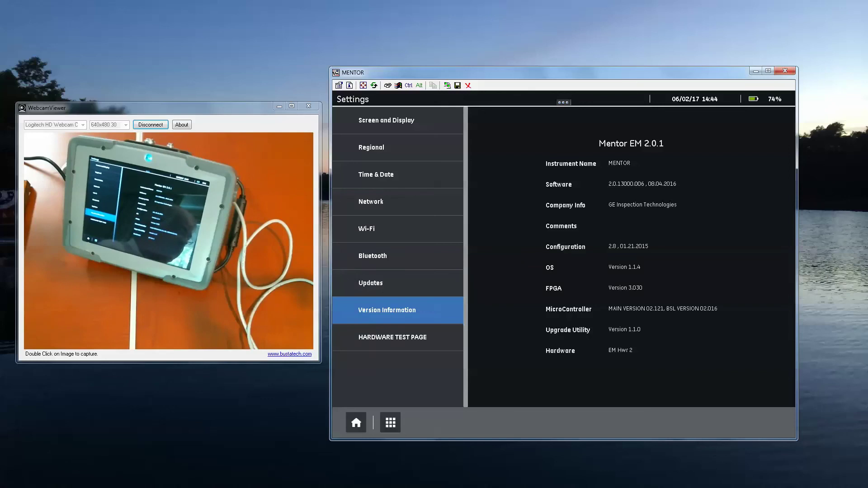
# - Go back to FilesAnywhere via the Root Folder and reopen InstrumentUpdates with its eight files
pyautogui.hotkey('alt', 'Tab')
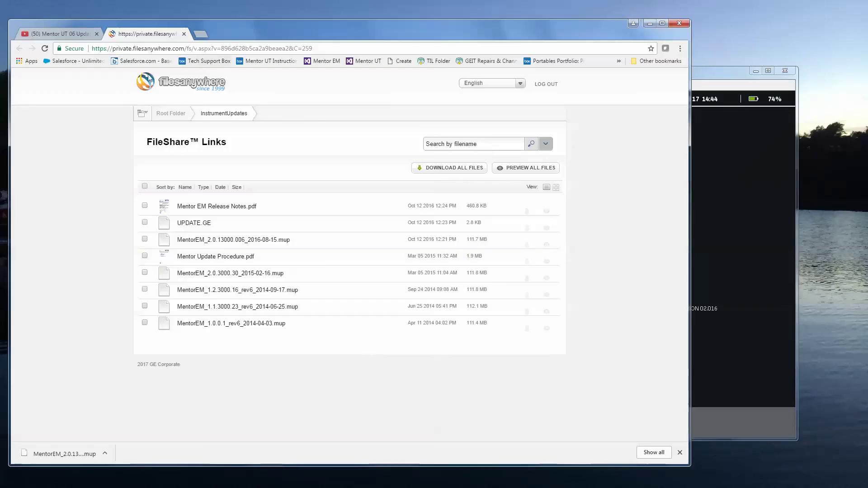
pyautogui.click(170, 114)
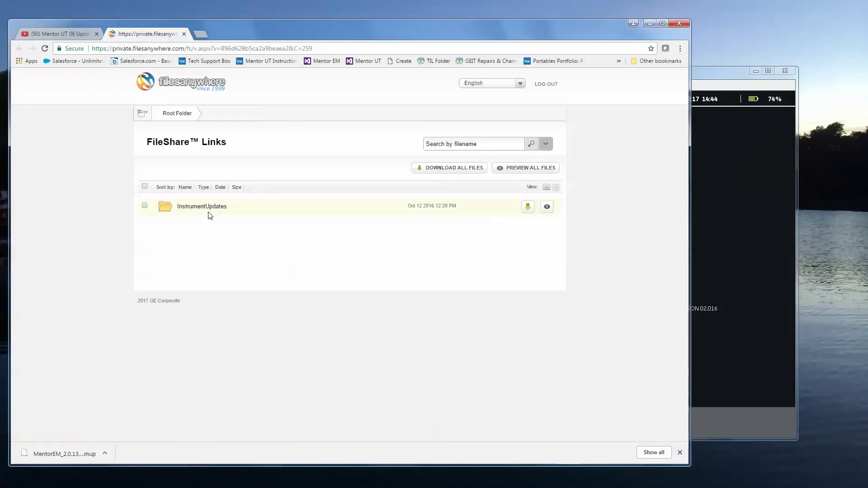
pyautogui.click(215, 212)
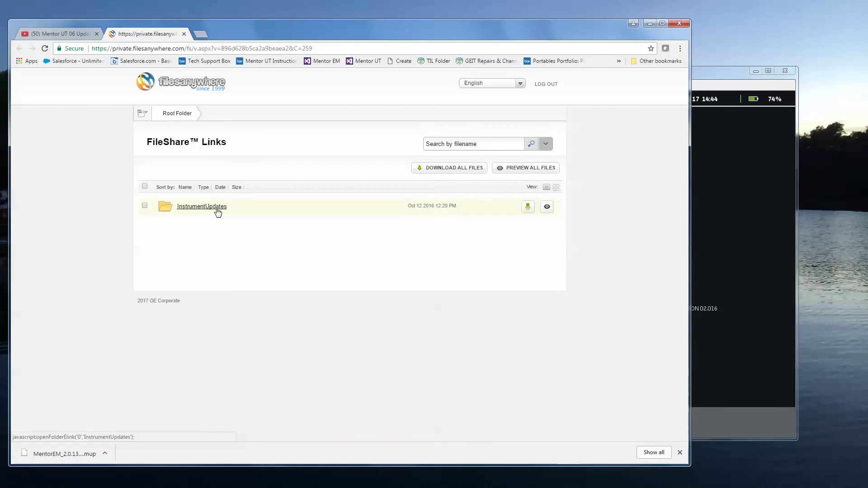
pyautogui.click(217, 209)
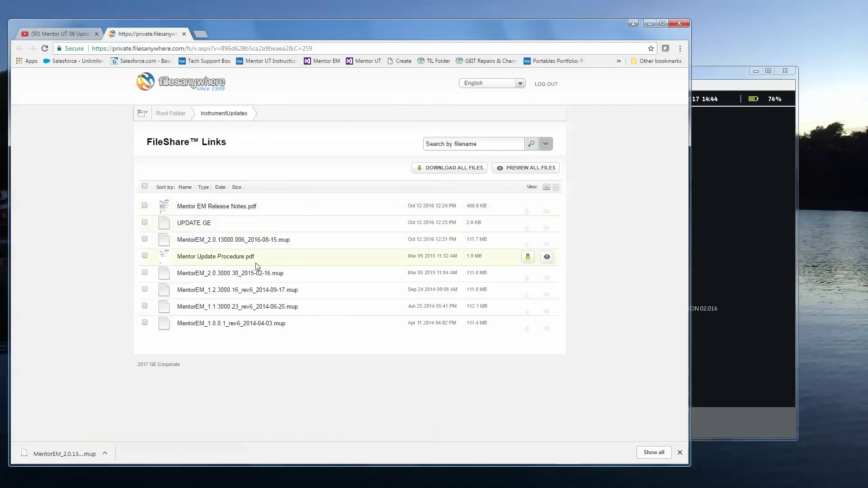